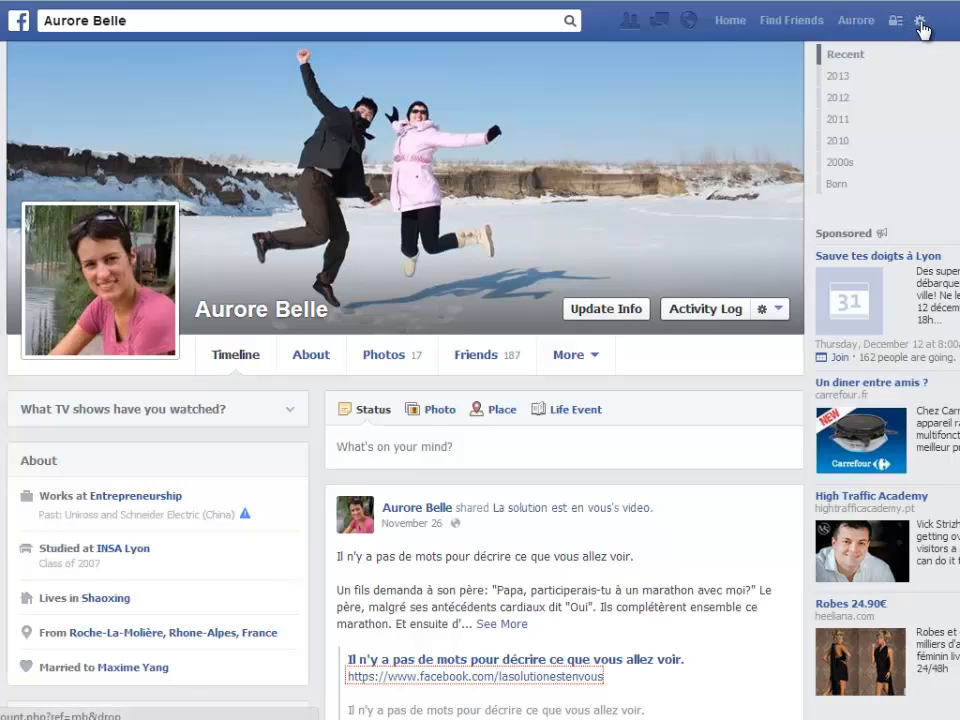
Start creating a new Page of type Brand or Product with the category Website.
click(920, 24)
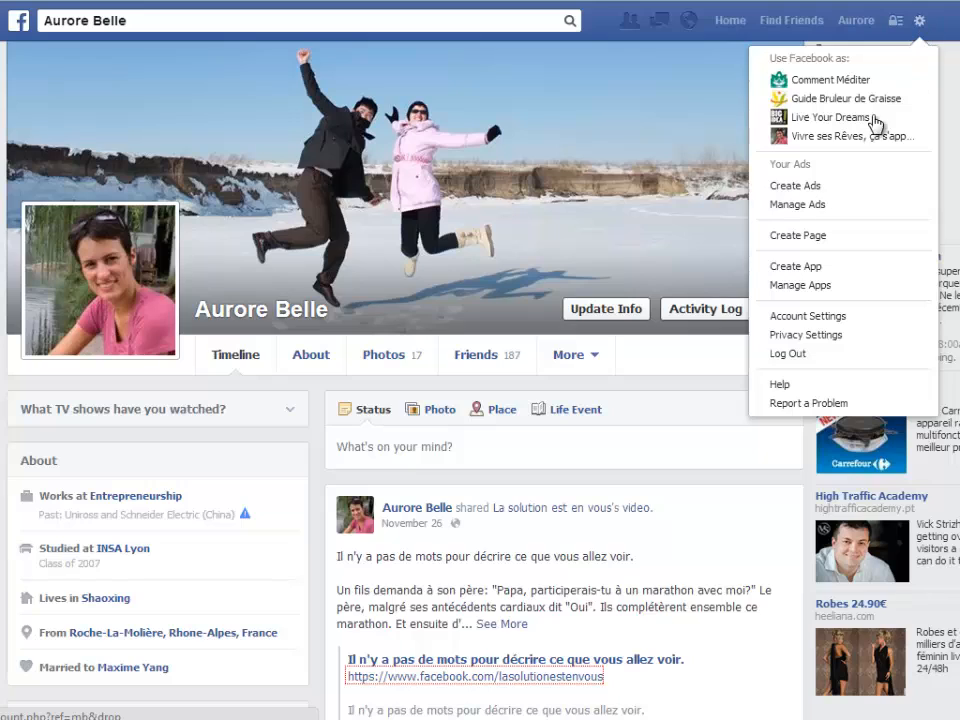
click(842, 247)
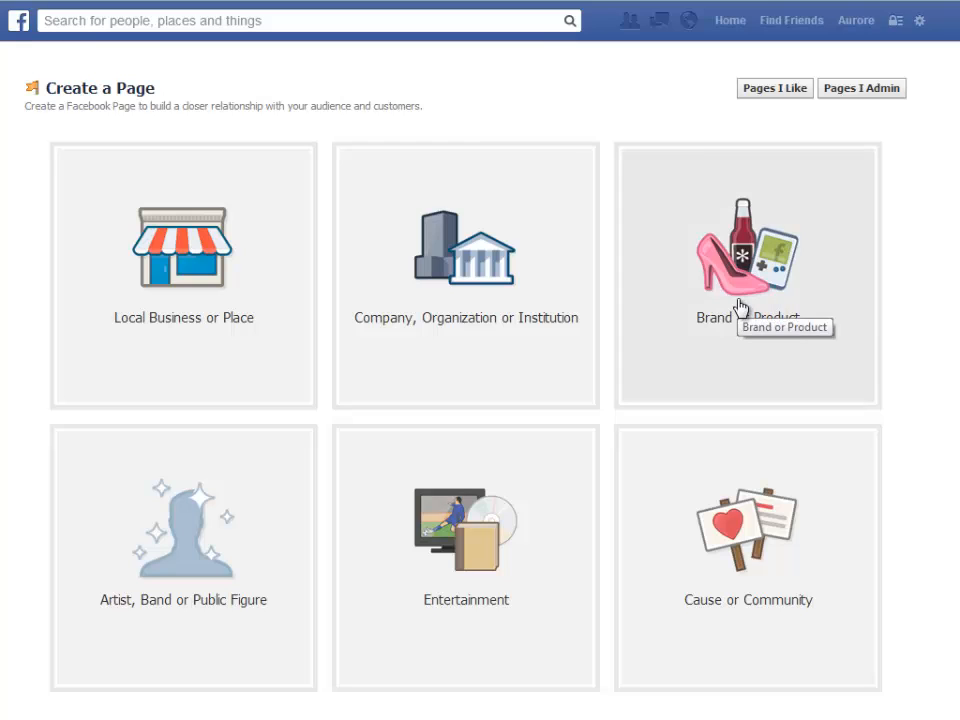
click(740, 305)
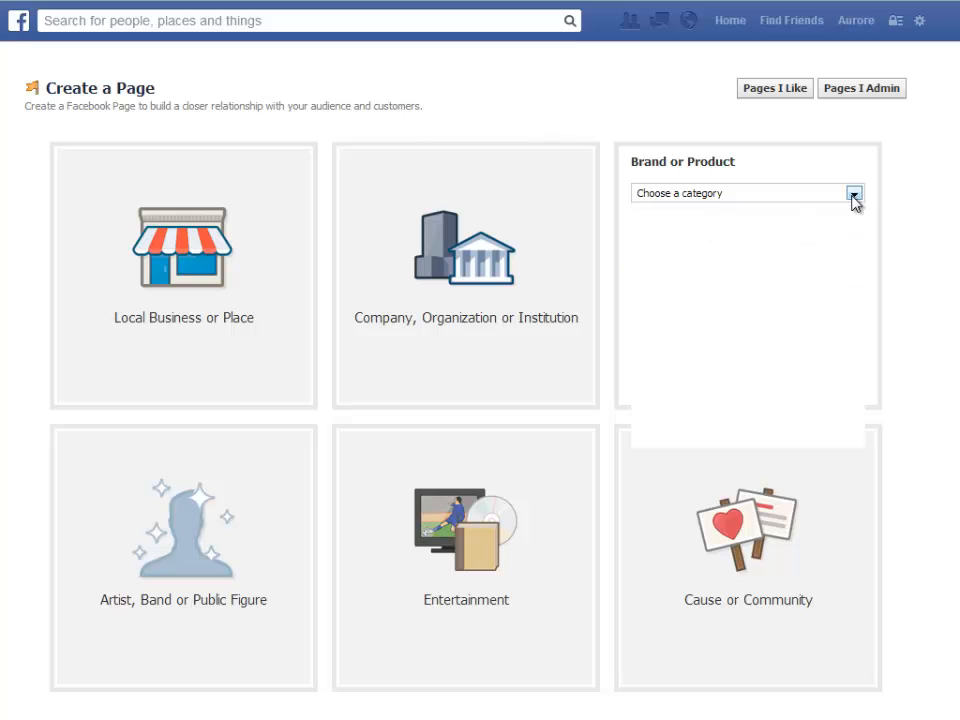
click(853, 194)
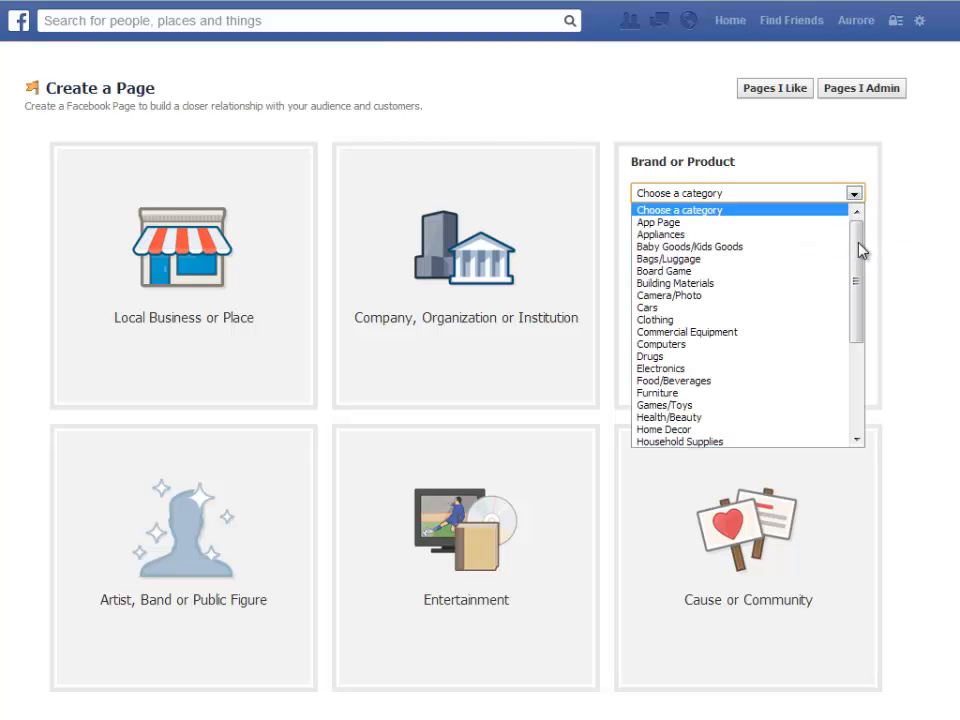
drag(860, 252, 843, 361)
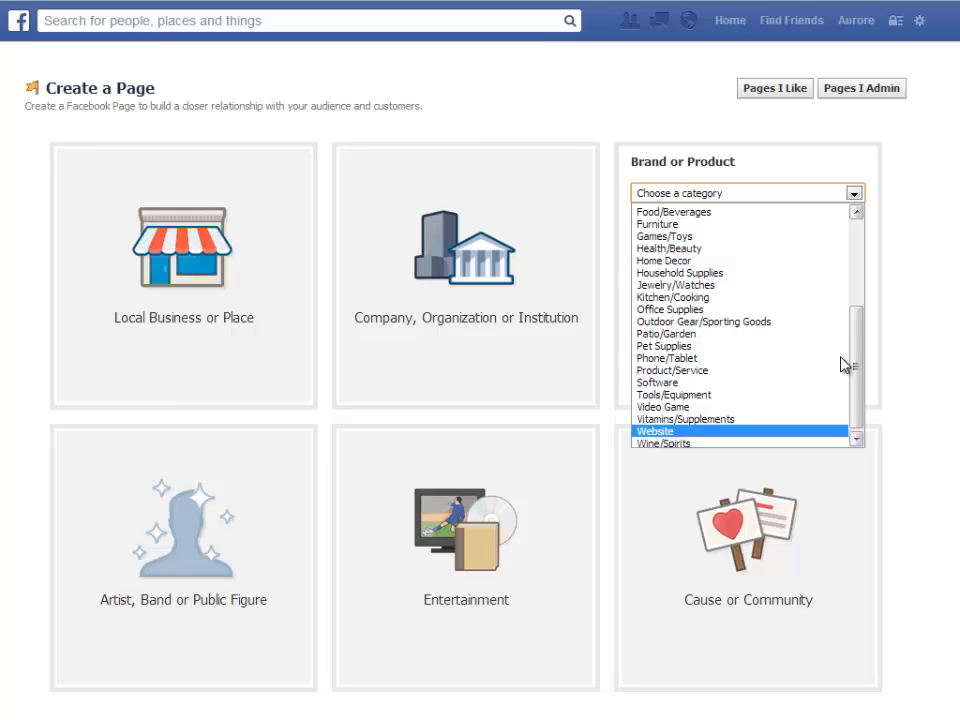
key(Return)
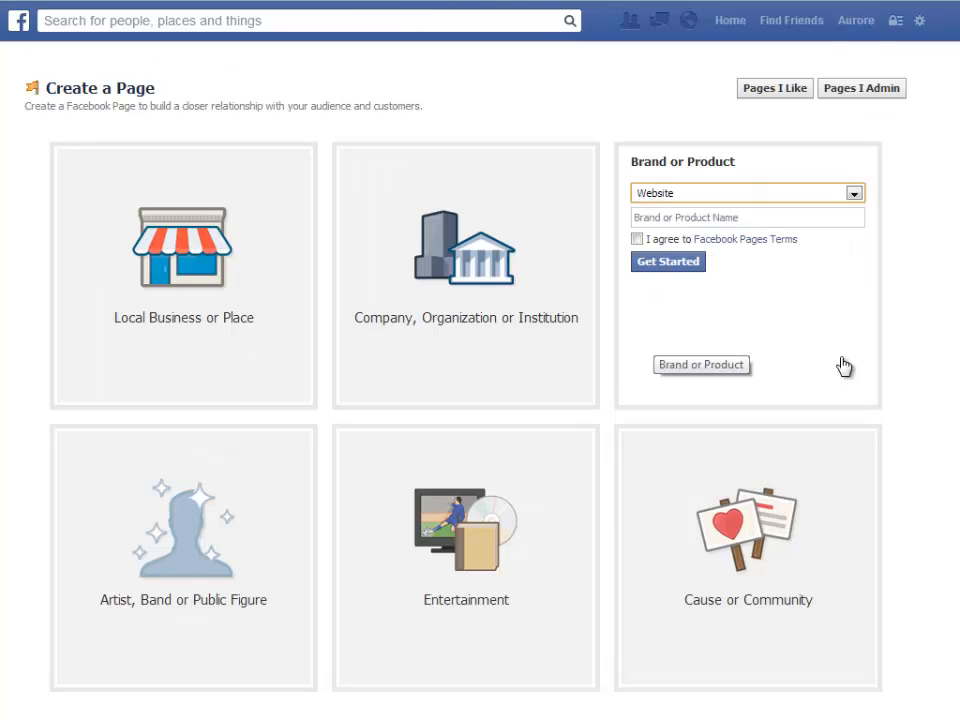
Name the page "Devenir Rentier", agree to the Facebook Pages Terms and proceed to its setup.
key(Tab)
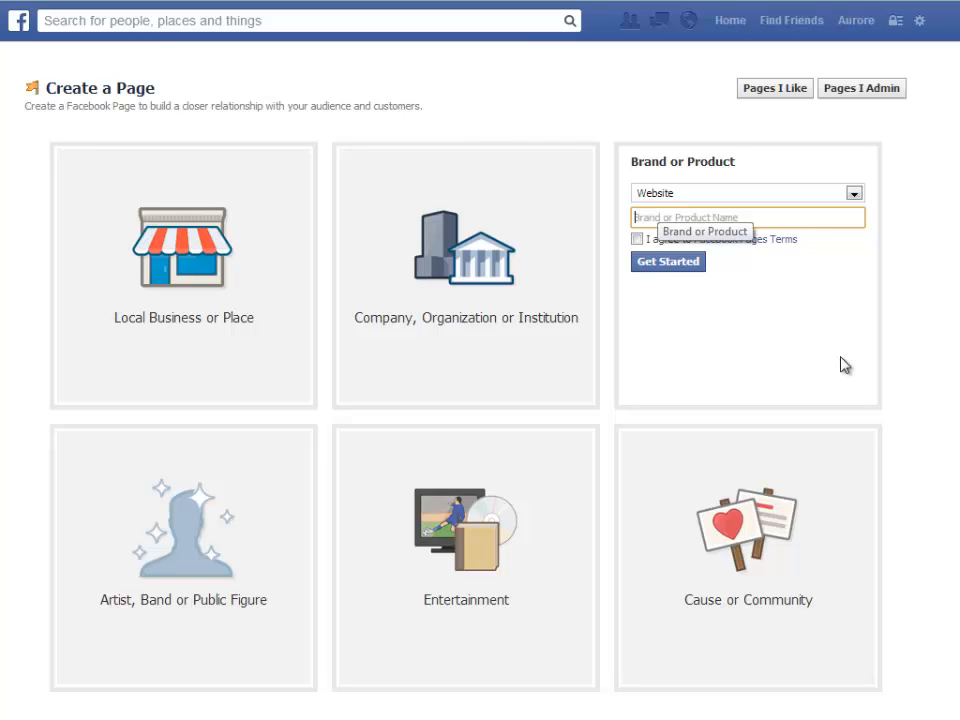
text(Deveni)
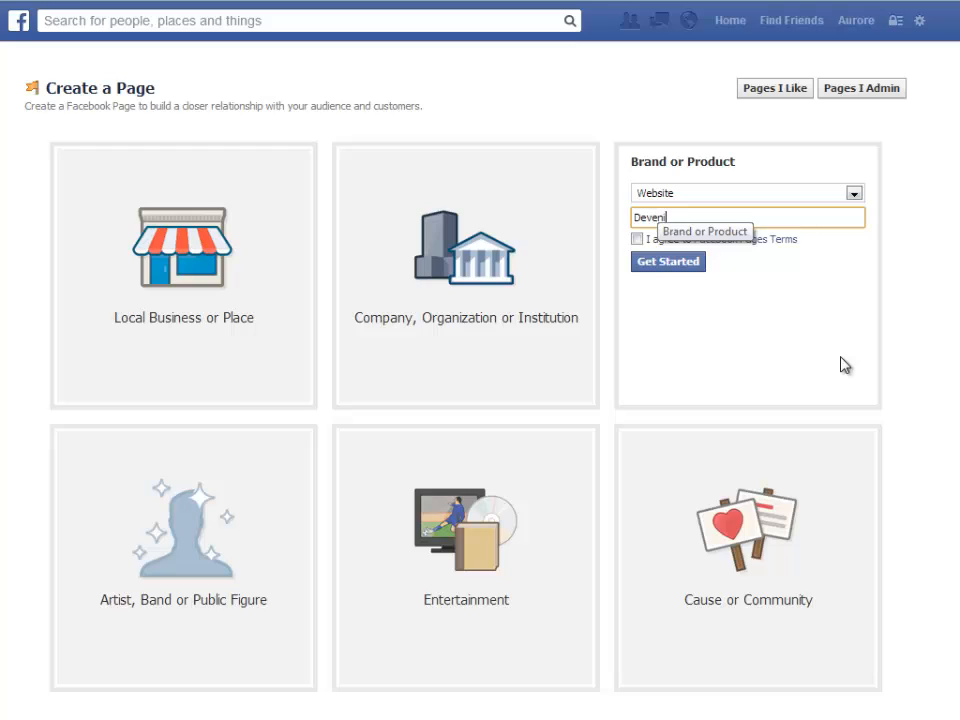
text(r Rentier)
key(Tab)
key(space)
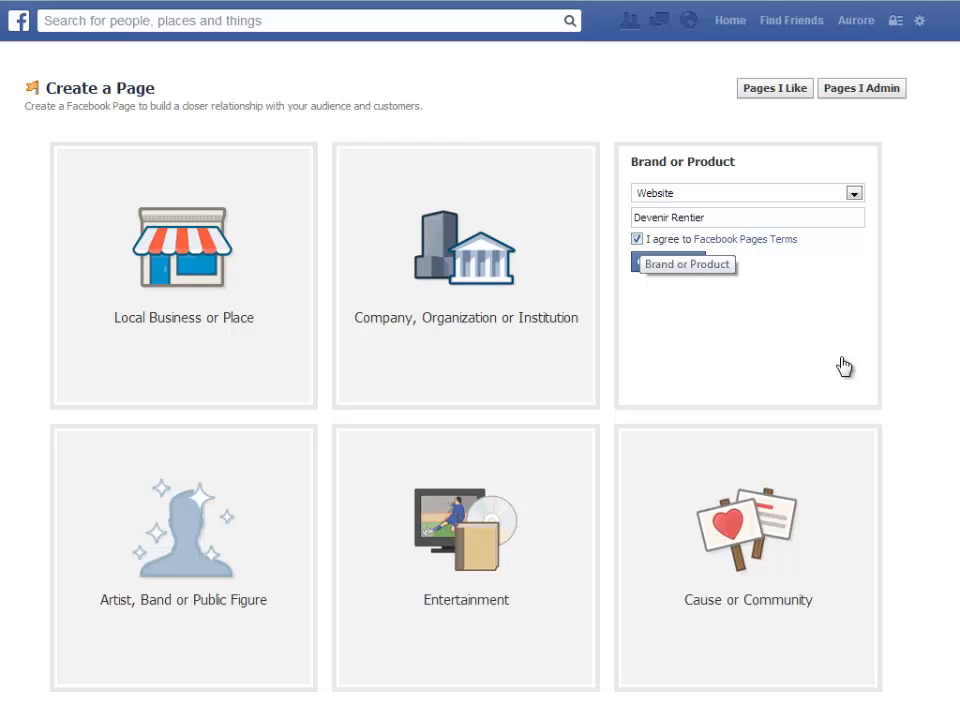
key(Return)
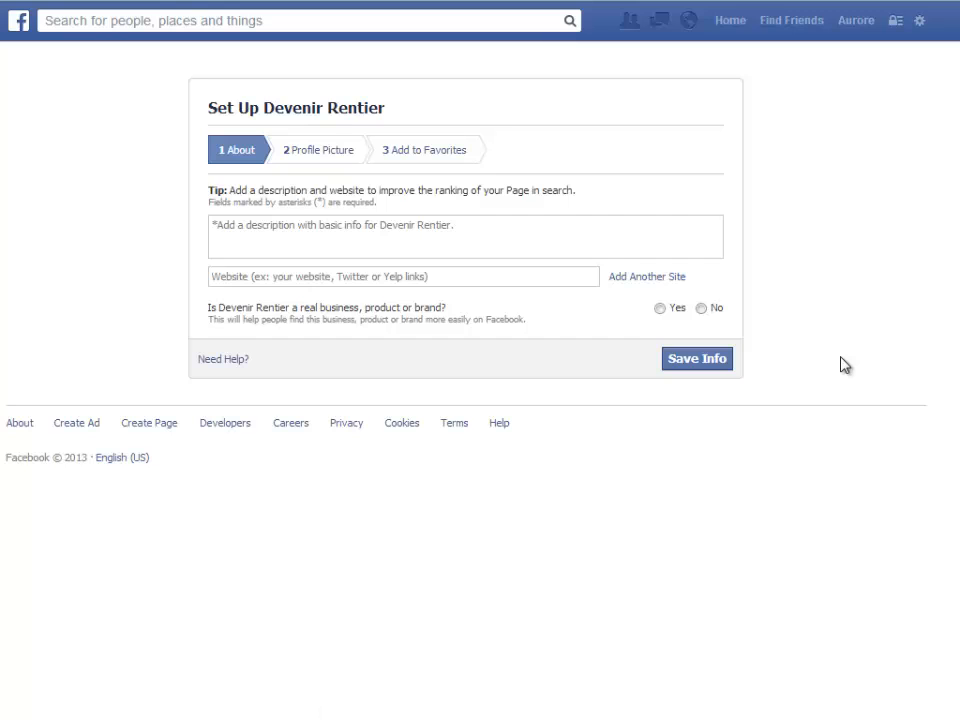
key(Tab)
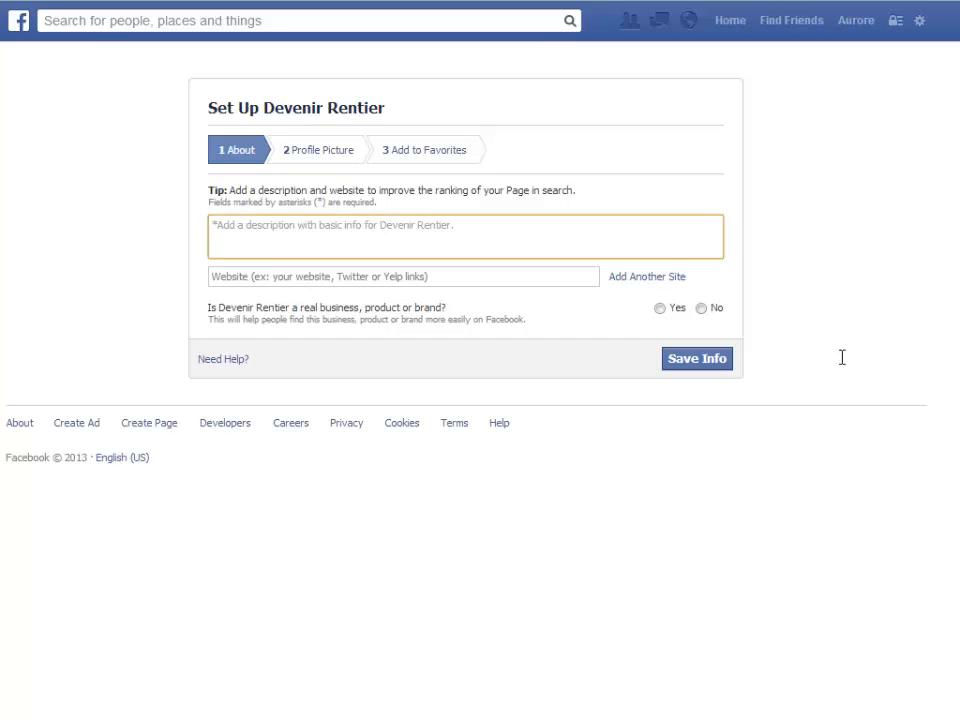
text(Blo)
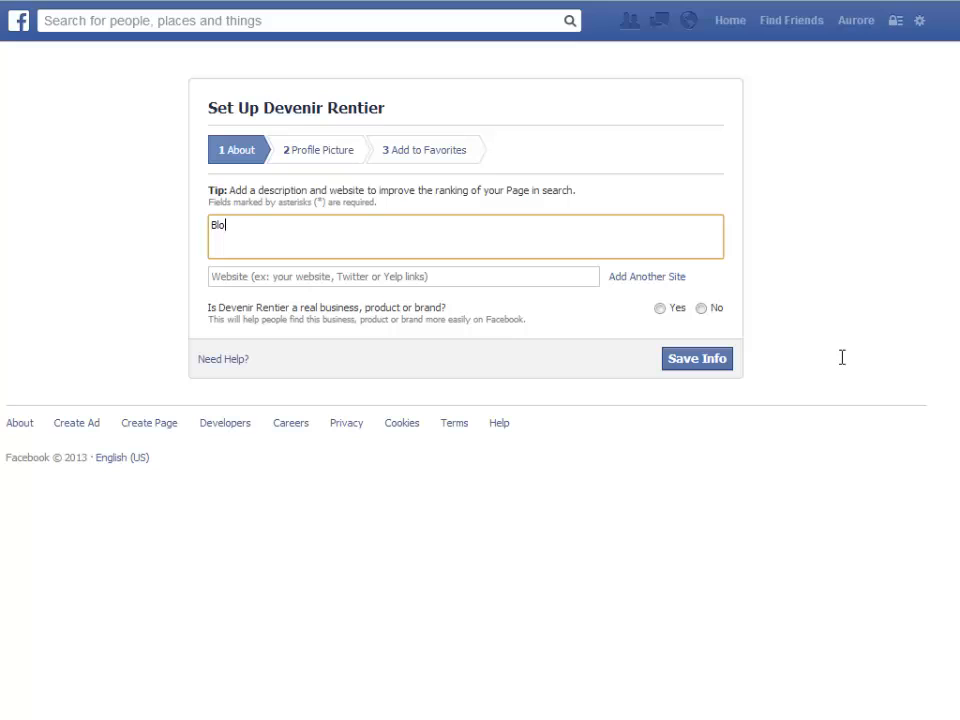
text(d d'éducation financière)
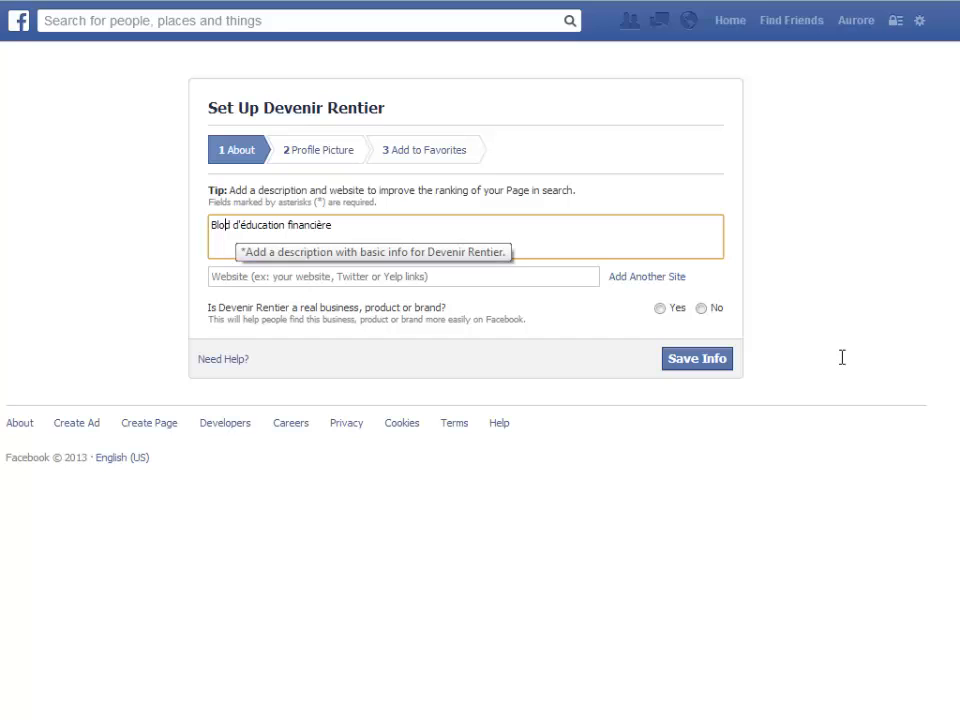
key(BackSpace)
text(g)
key(BackSpace)
key(Delete)
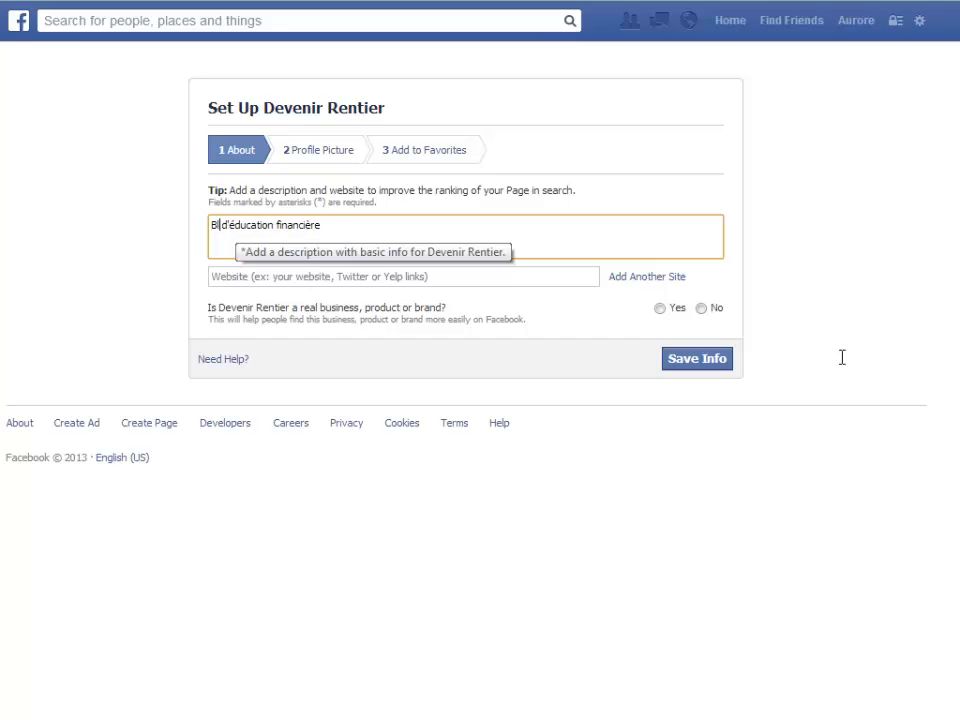
text(og d'éducation financière)
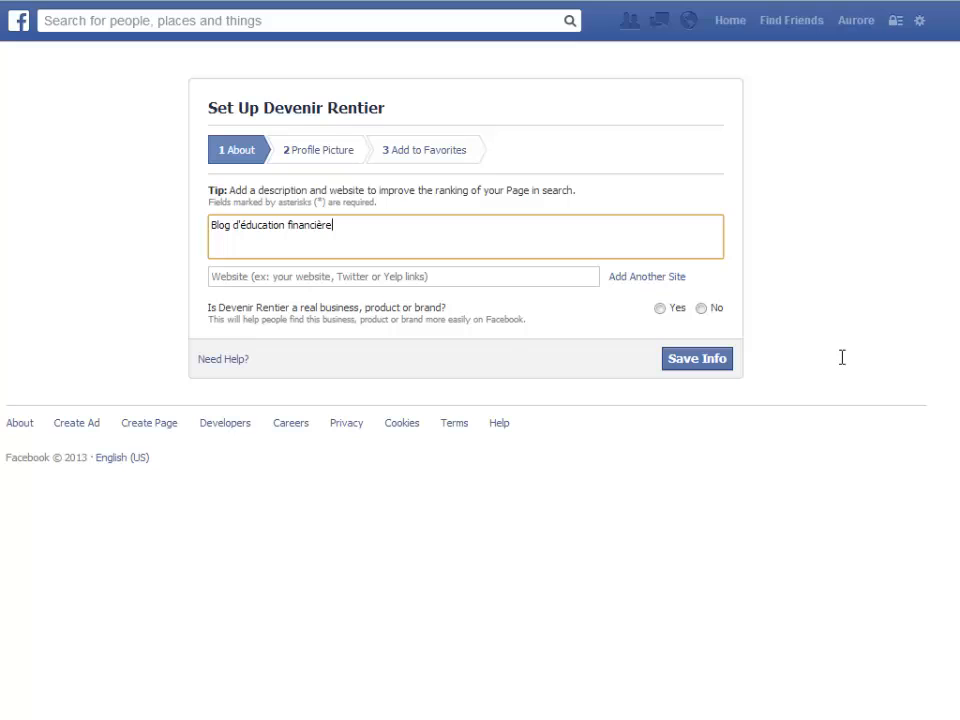
text(: http://devenir-ren)
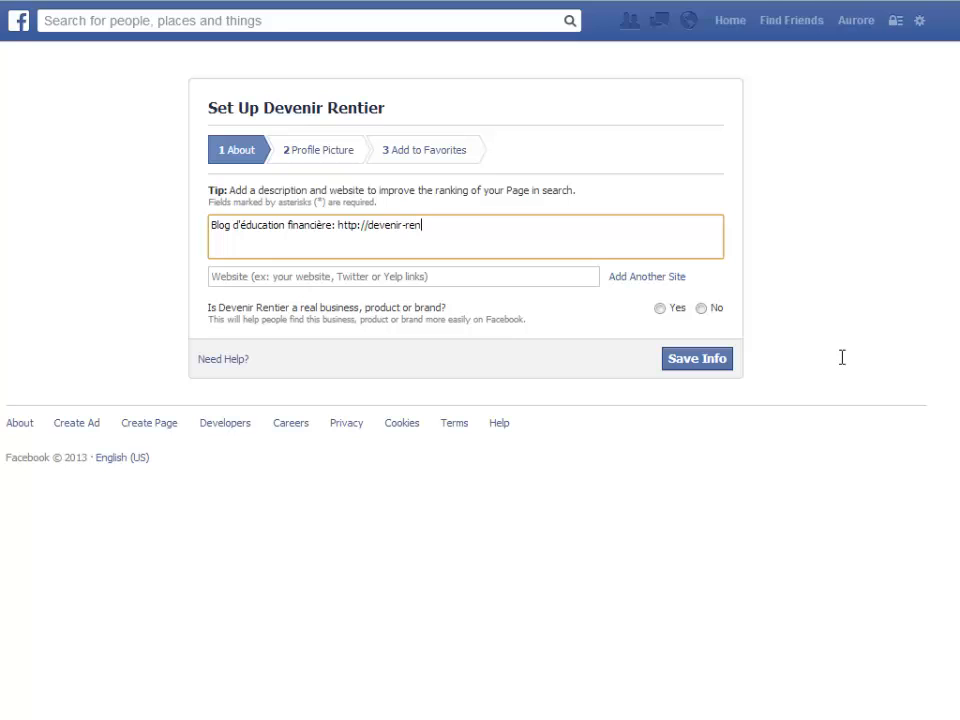
text(tier.nert)
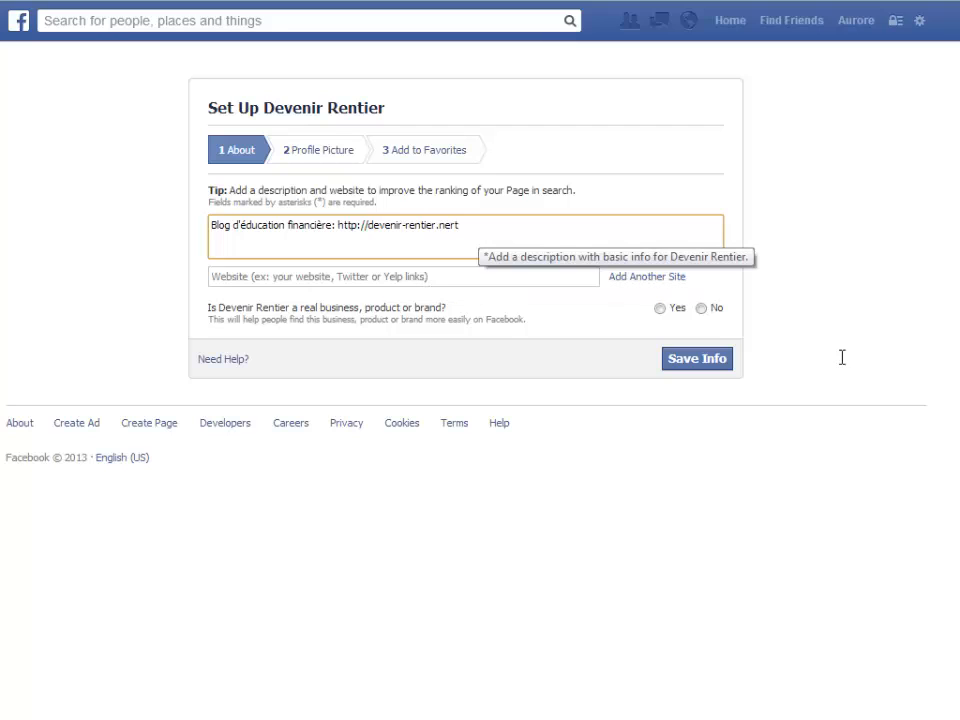
key(BackSpace)
key(BackSpace)
text(t)
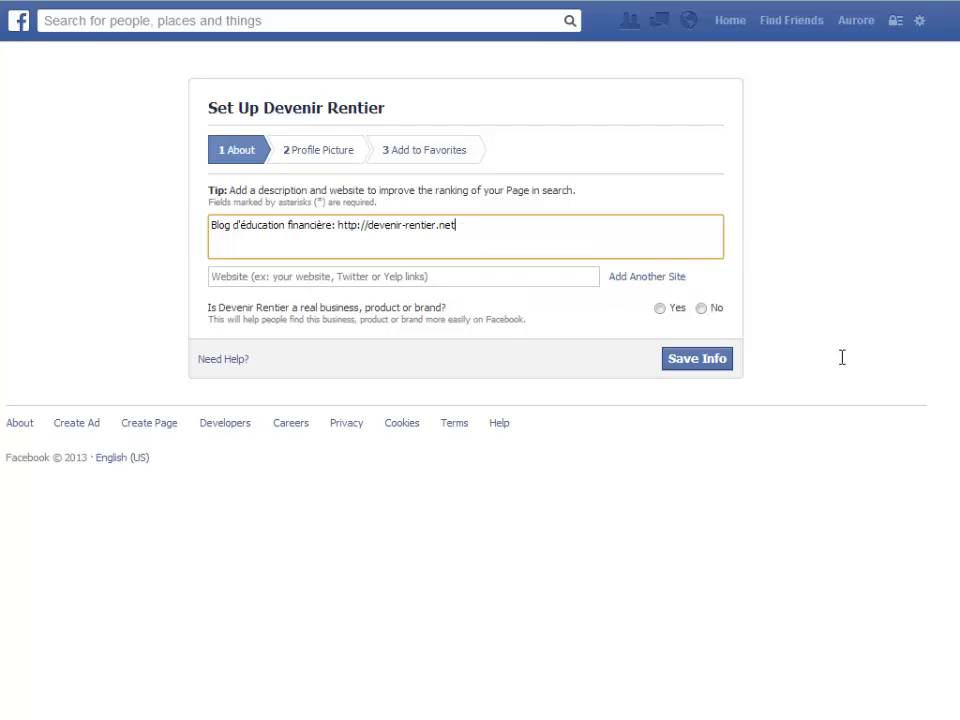
key(shift+Left)
key(shift+Left)
key(shift+Left)
key(shift+Left)
key(shift+Left)
key(shift+Left)
key(shift+Left)
key(shift+Left)
key(shift+Left)
key(shift+Left)
key(shift+Left)
key(shift+Left)
key(shift+Left)
key(shift+Left)
key(shift+Left)
key(shift+Left)
key(shift+Left)
key(shift+Left)
key(shift+Left)
key(shift+Left)
key(shift+Left)
key(shift+Left)
key(shift+Left)
key(shift+Left)
key(shift+Left)
key(shift+Left)
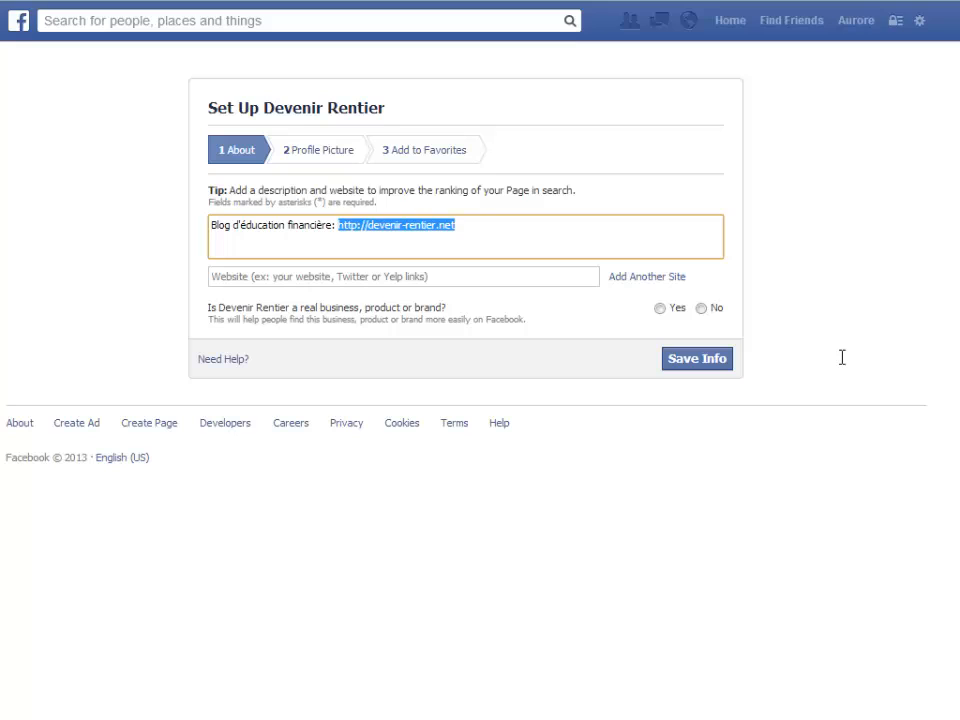
key(ctrl+c)
key(Tab)
key(ctrl+v)
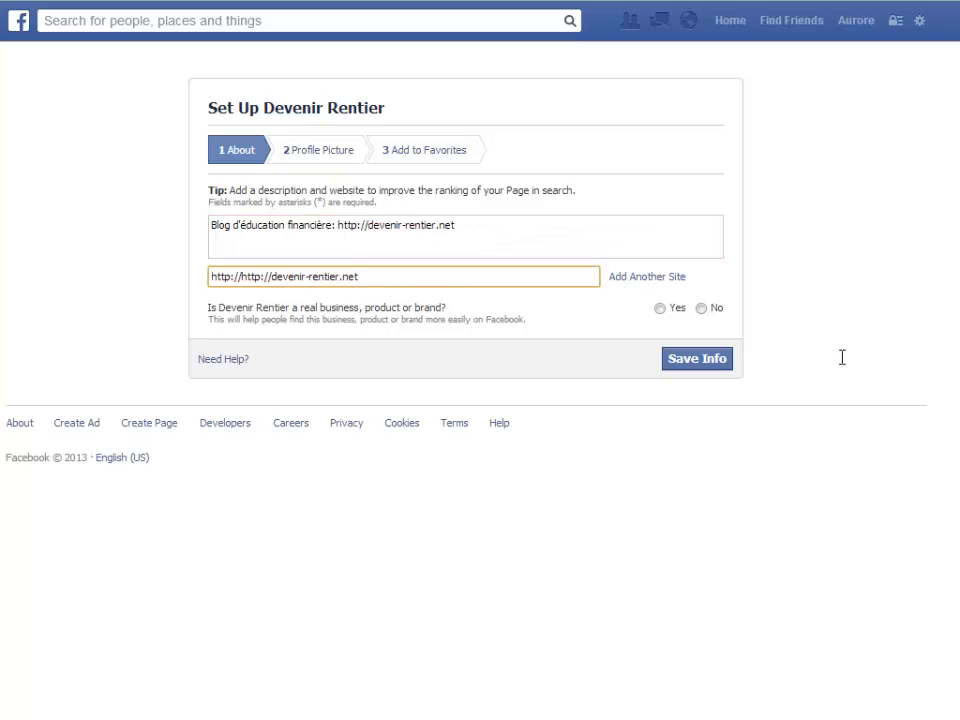
key(Home)
key(shift+Right)
key(shift+Right)
key(shift+Right)
key(shift+Right)
key(shift+Right)
key(Delete)
key(Delete)
key(Delete)
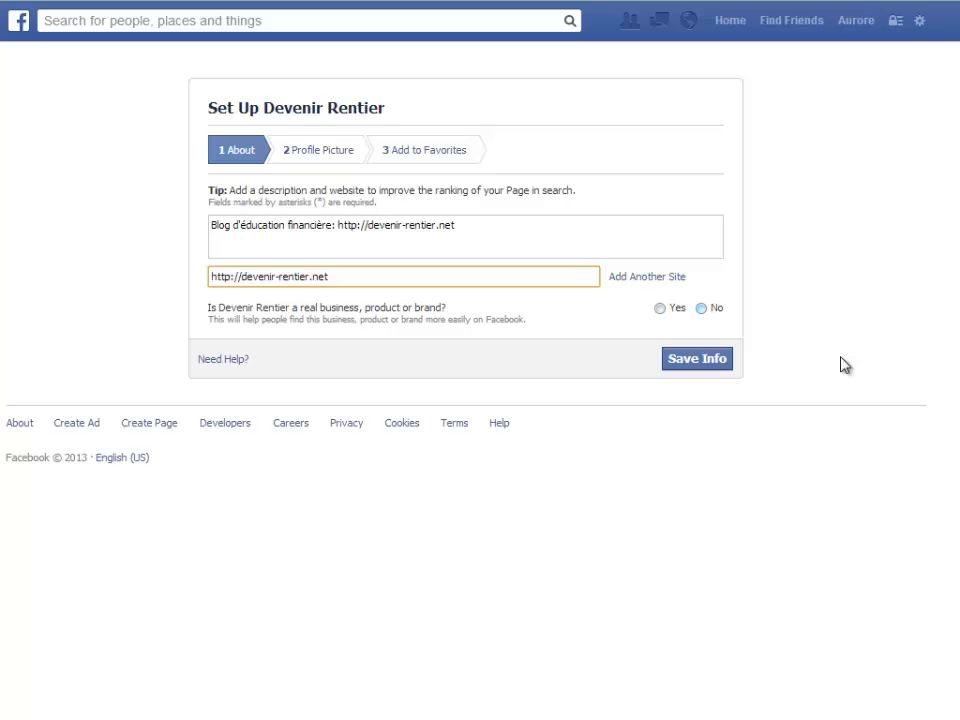
Answer No to whether the page is a real business, product or brand, and save the info.
key(Tab)
key(Tab)
key(Right)
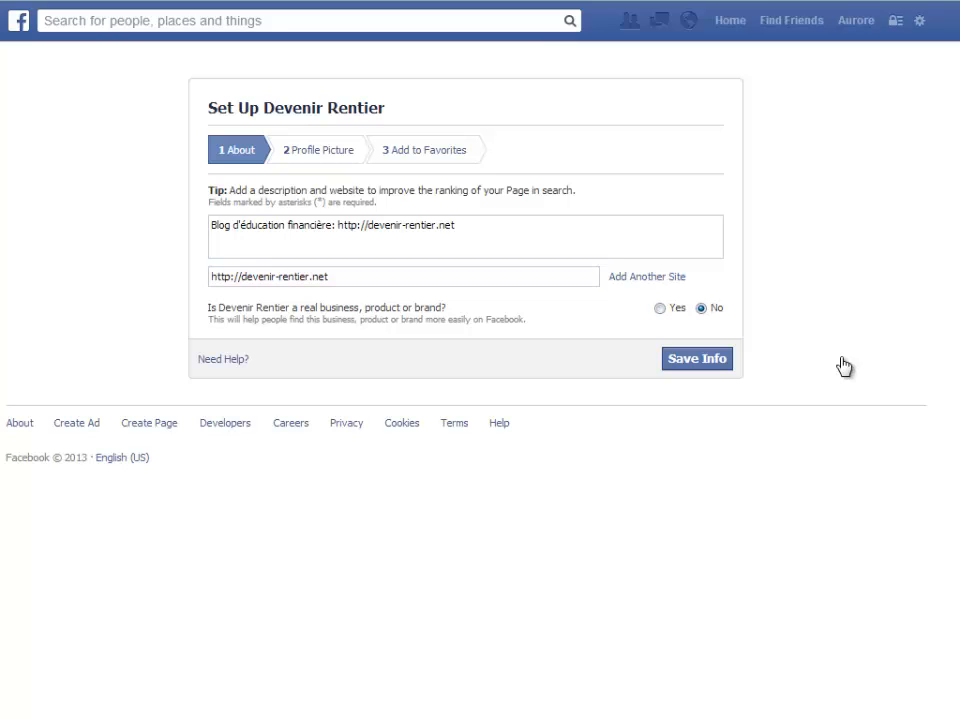
key(Return)
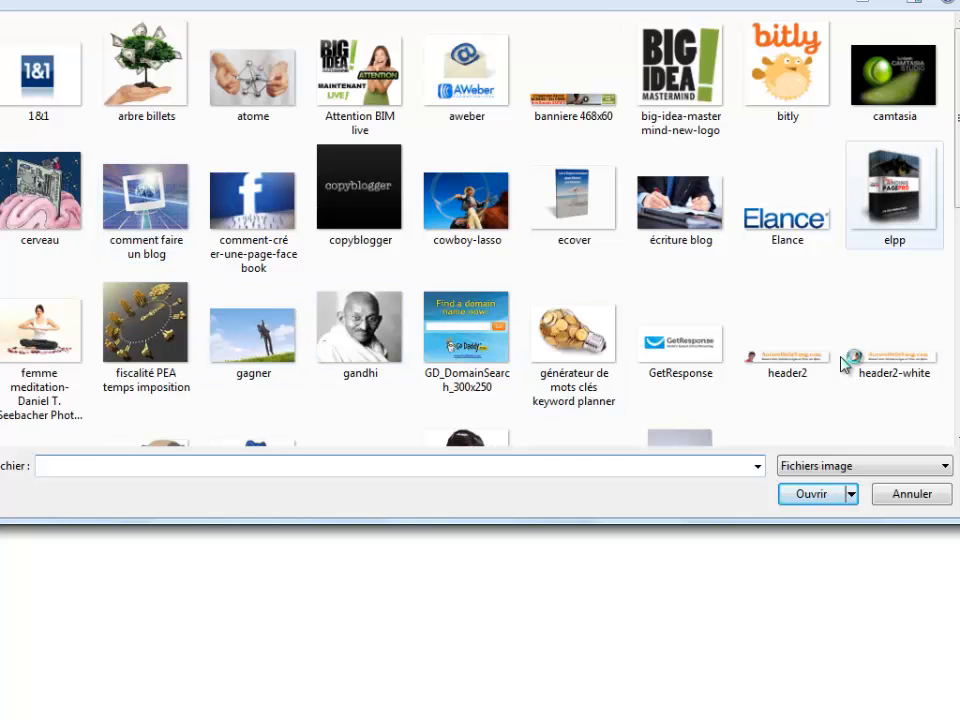
Upload the image "ID pic 200x200" as the profile picture, and complete the setup with the page added to favorites.
scroll(843, 365, down, 1)
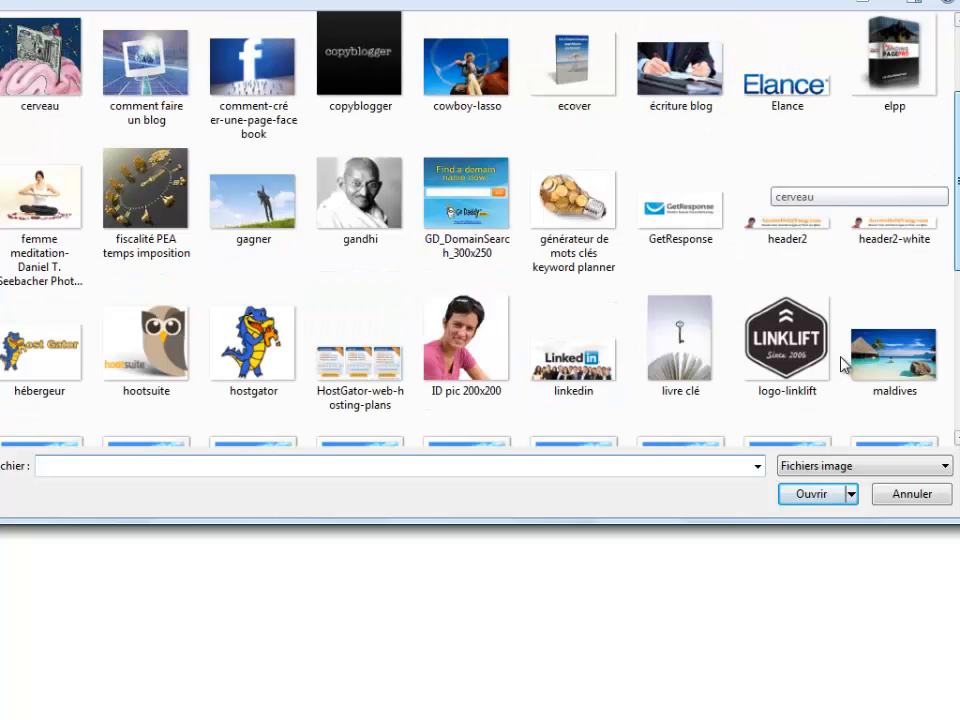
key(i)
key(Return)
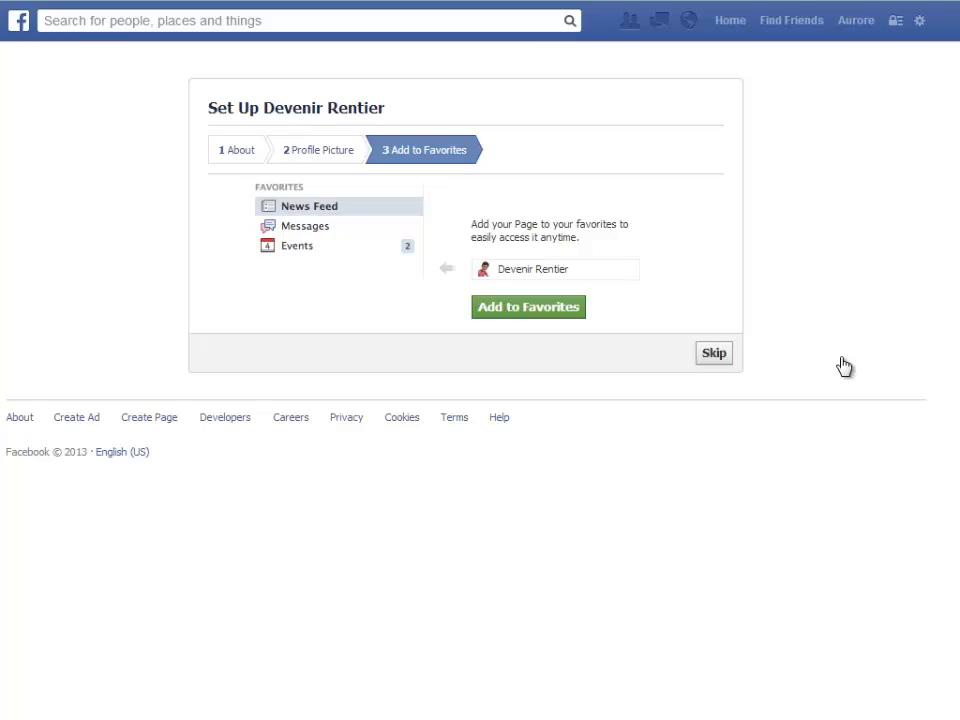
key(Return)
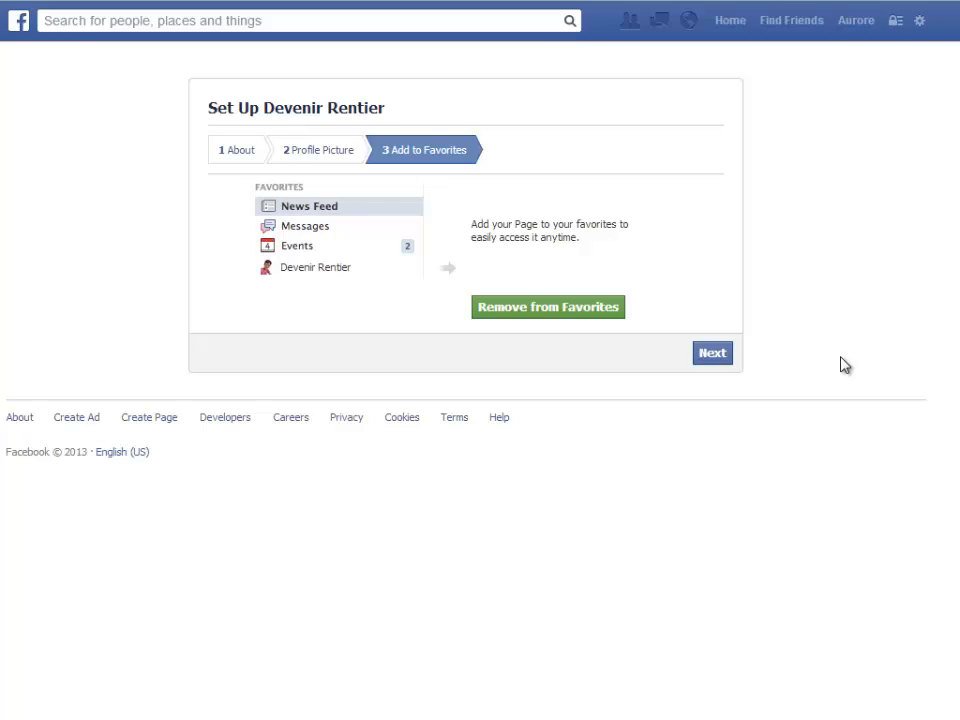
key(Return)
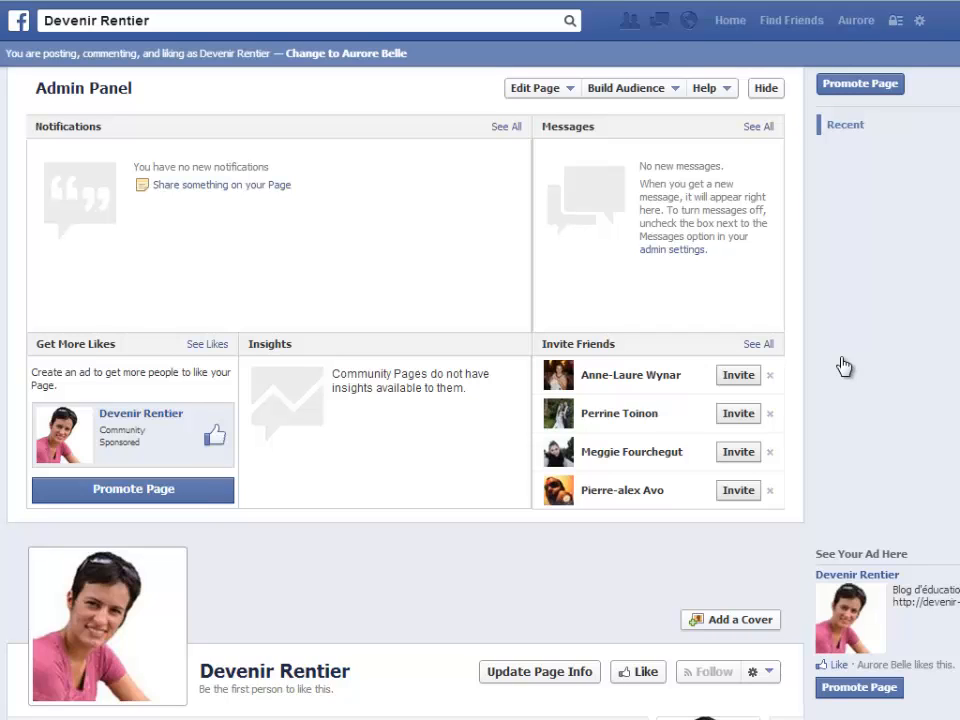
Look over the new Devenir Rentier page, including the admin panel, friend invitations, page header, description and timeline.
scroll(843, 365, down, 2)
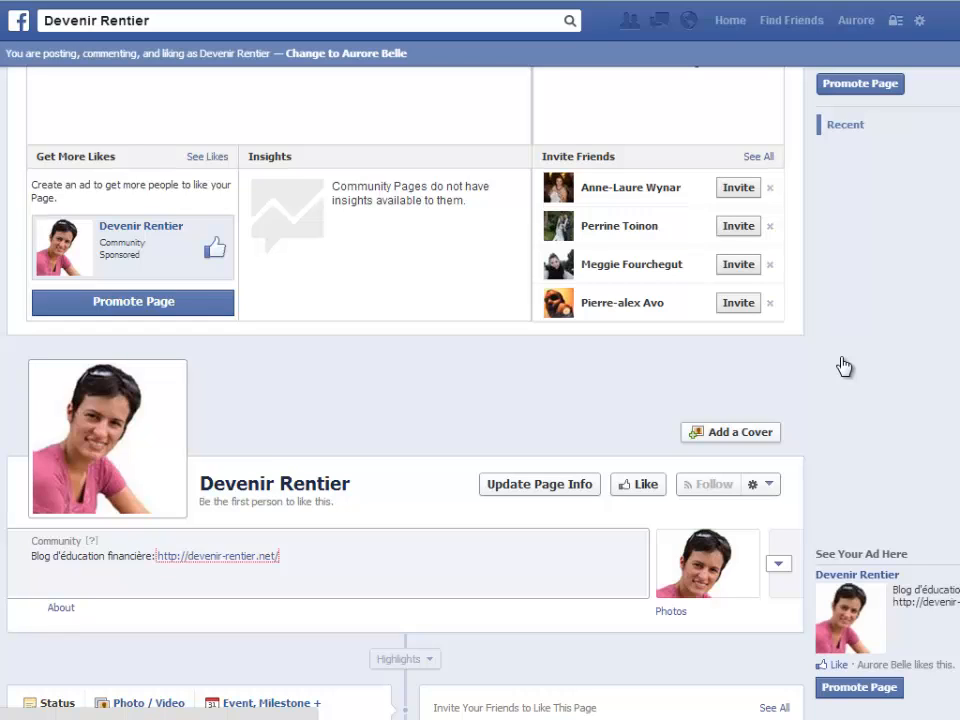
scroll(843, 367, down, 1)
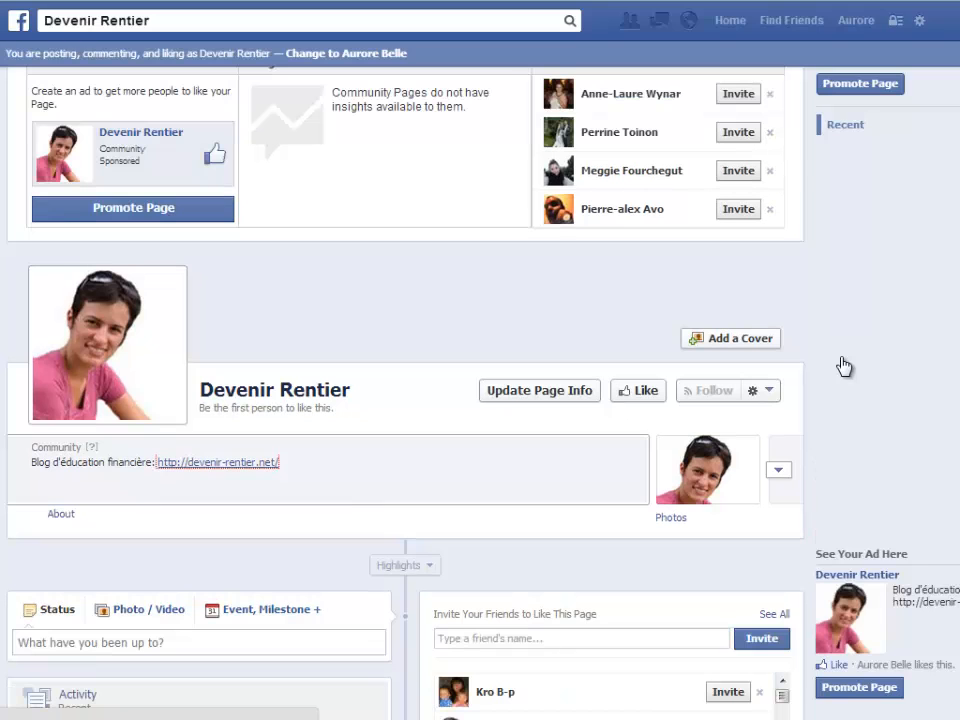
scroll(843, 365, down, 2)
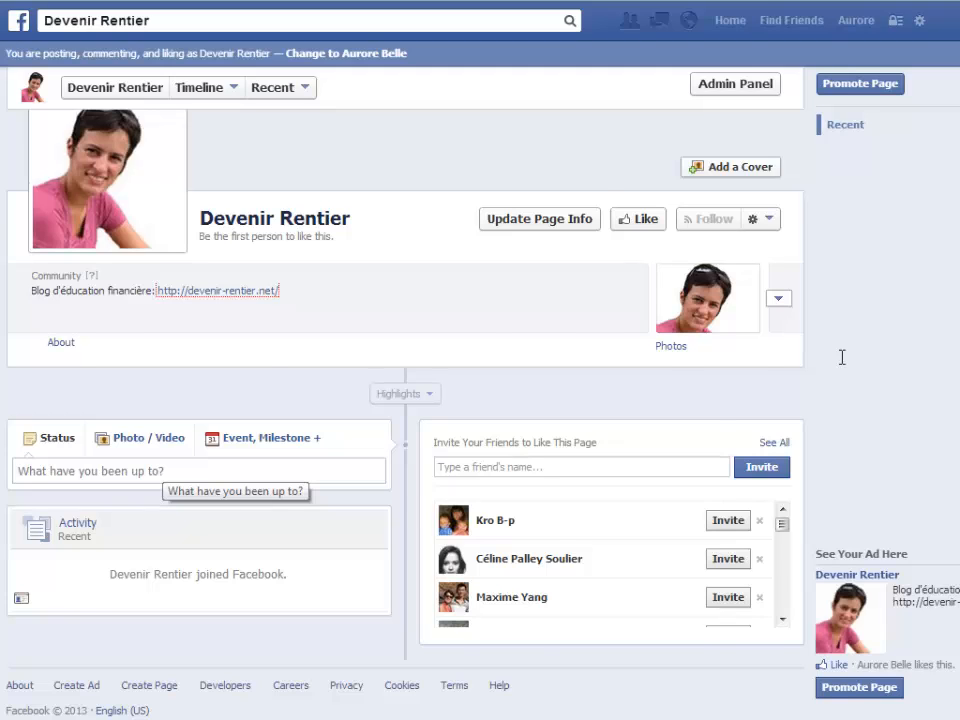
scroll(842, 357, up, 1)
scroll(842, 357, up, 3)
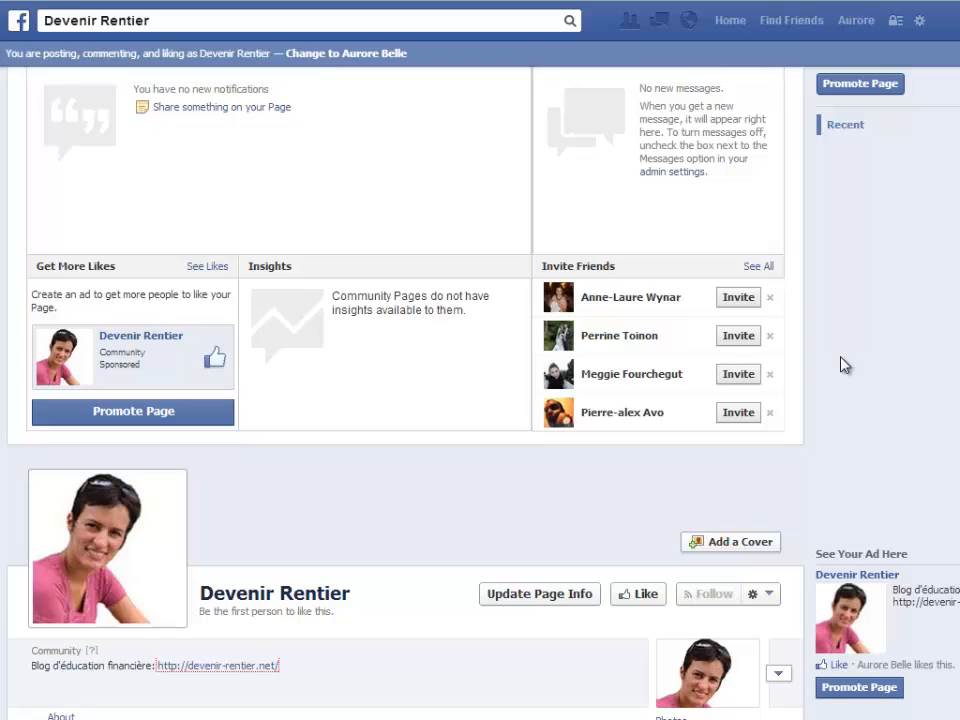
scroll(842, 365, up, 1)
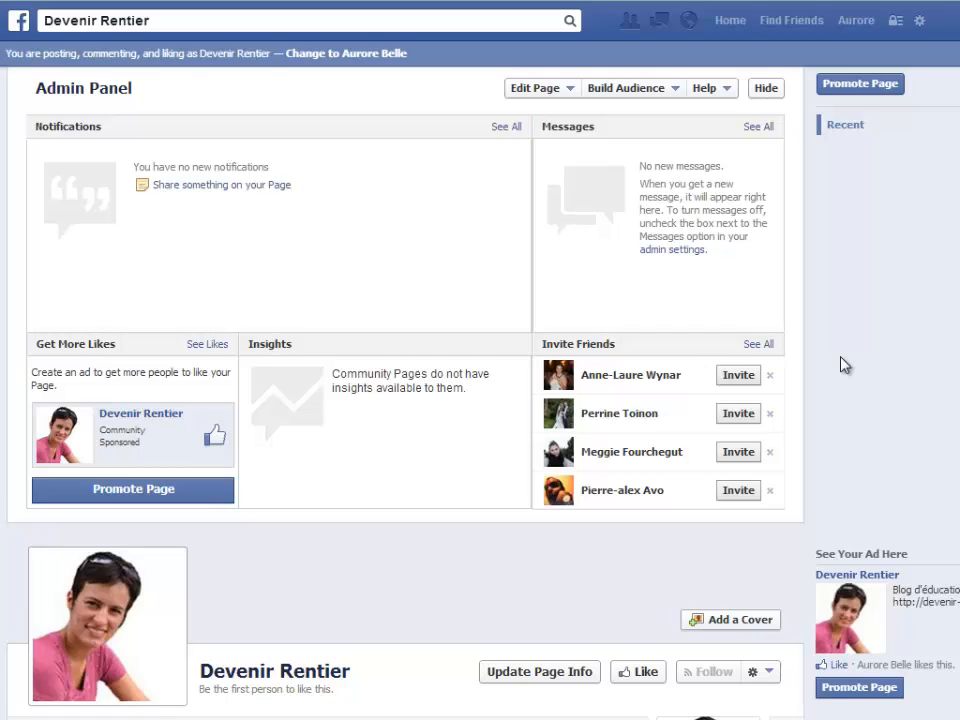
scroll(843, 365, down, 1)
scroll(658, 340, down, 1)
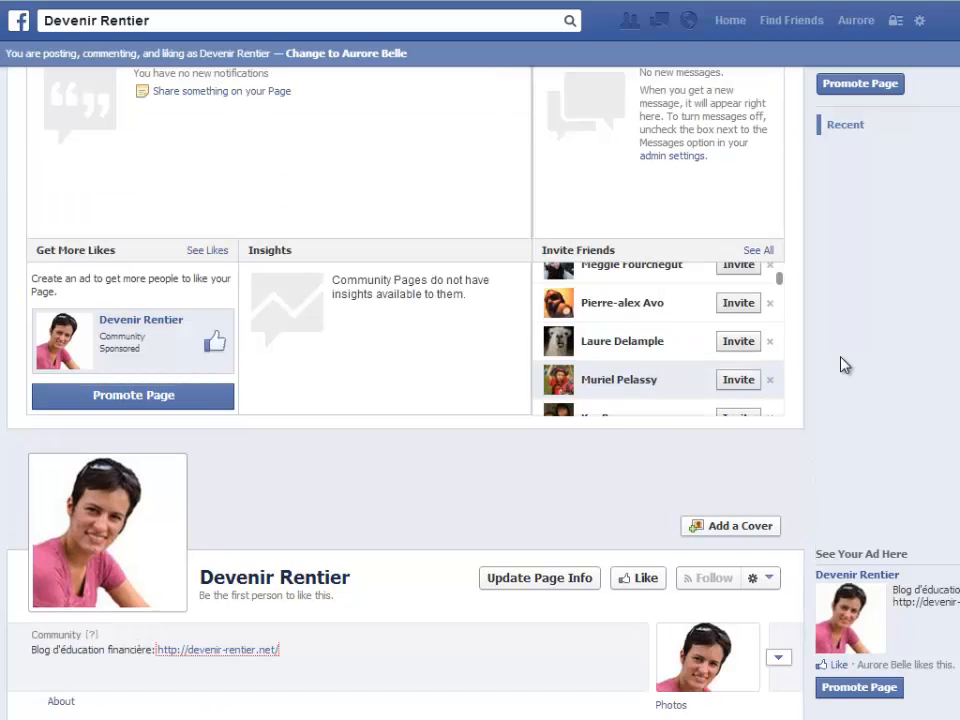
scroll(843, 362, down, 1)
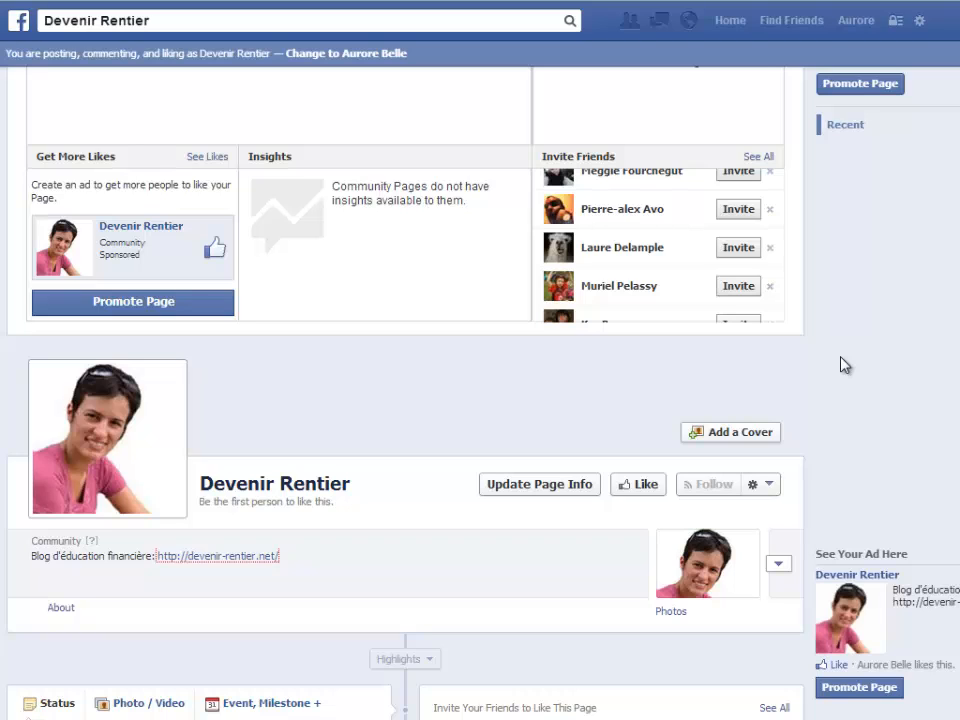
scroll(840, 365, down, 2)
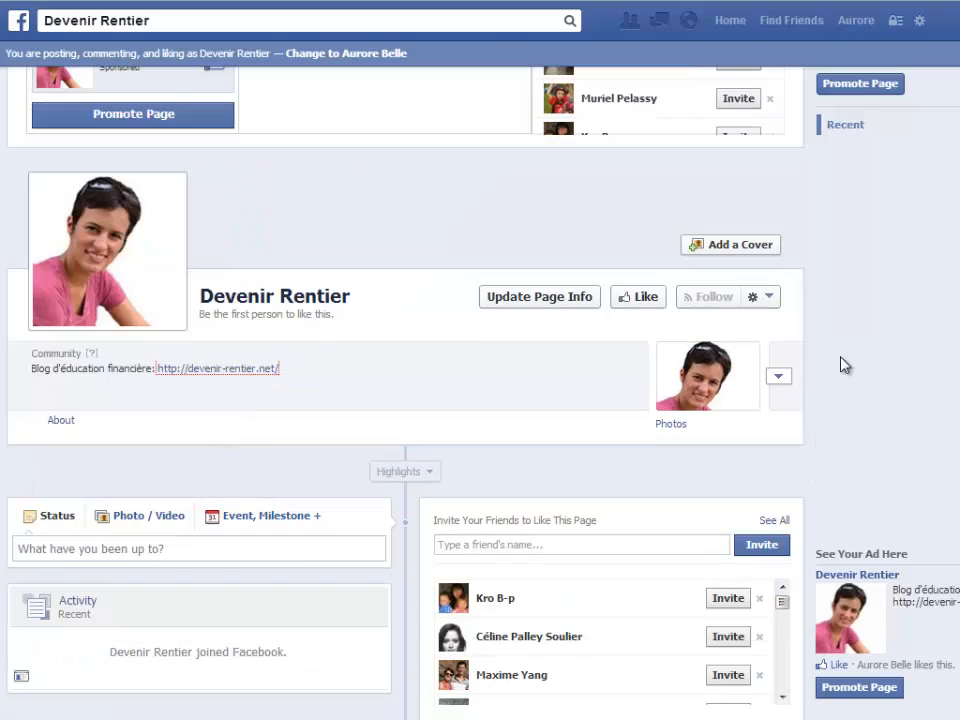
scroll(840, 365, down, 1)
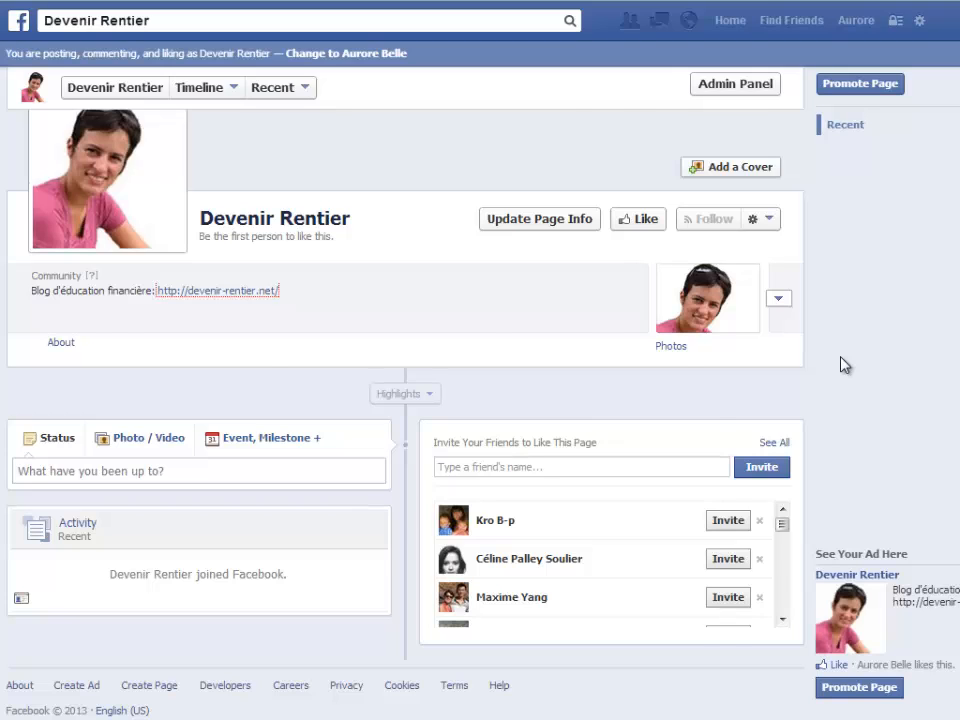
scroll(840, 365, up, 1)
scroll(840, 365, up, 2)
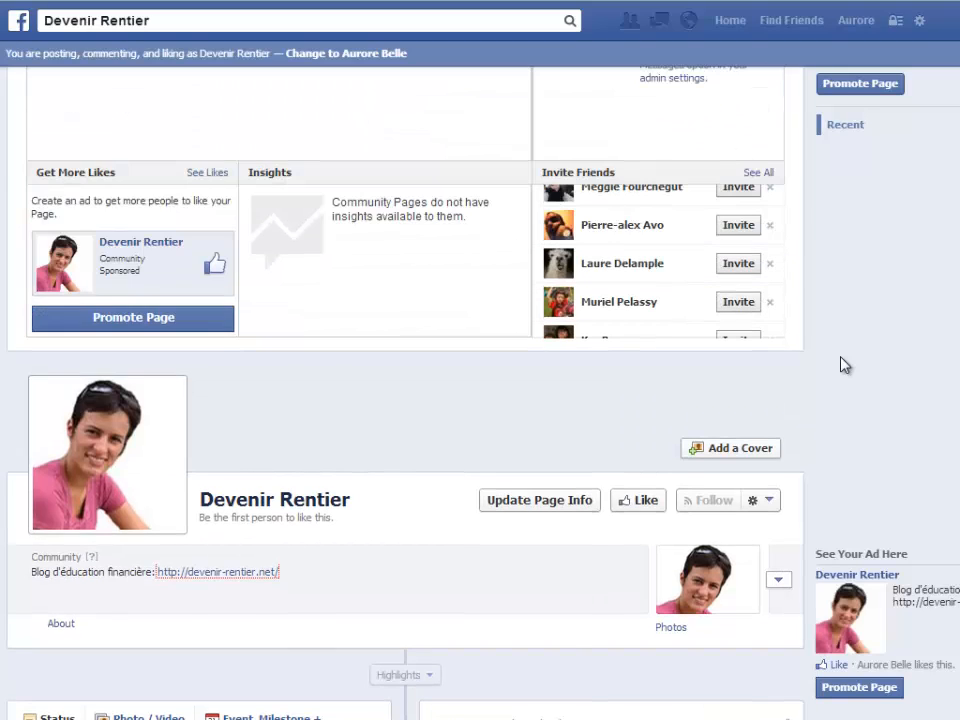